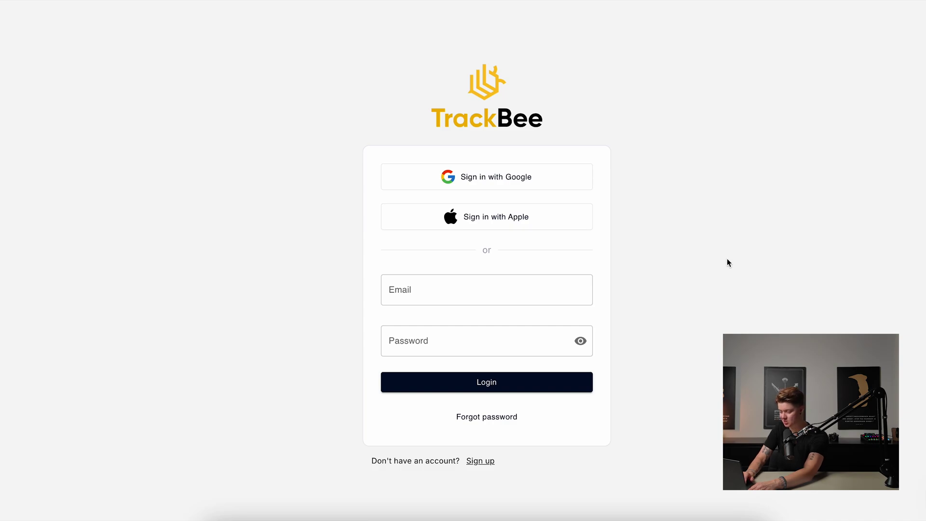
Switch from the TrackBee login page to the sign-up form for a new account.
click(486, 460)
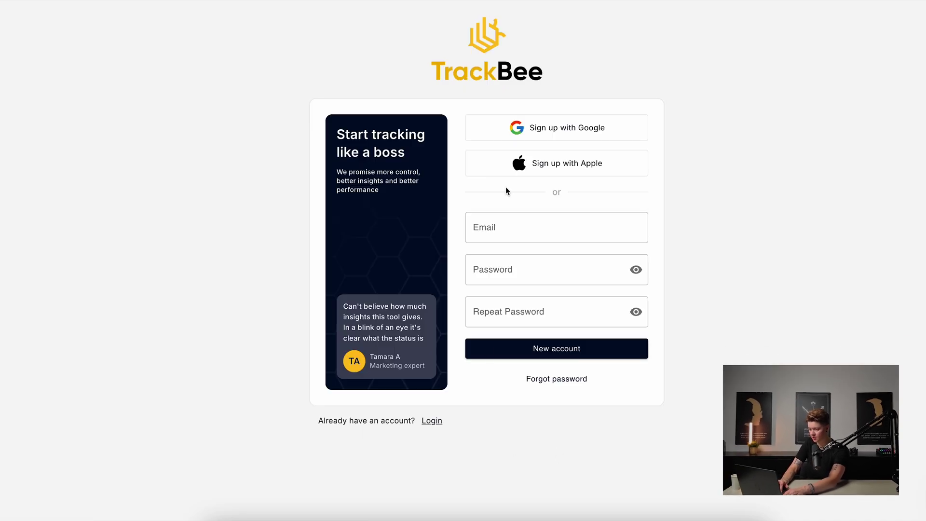
Create a TrackBee account with the user's e-mail address and a password.
click(503, 235)
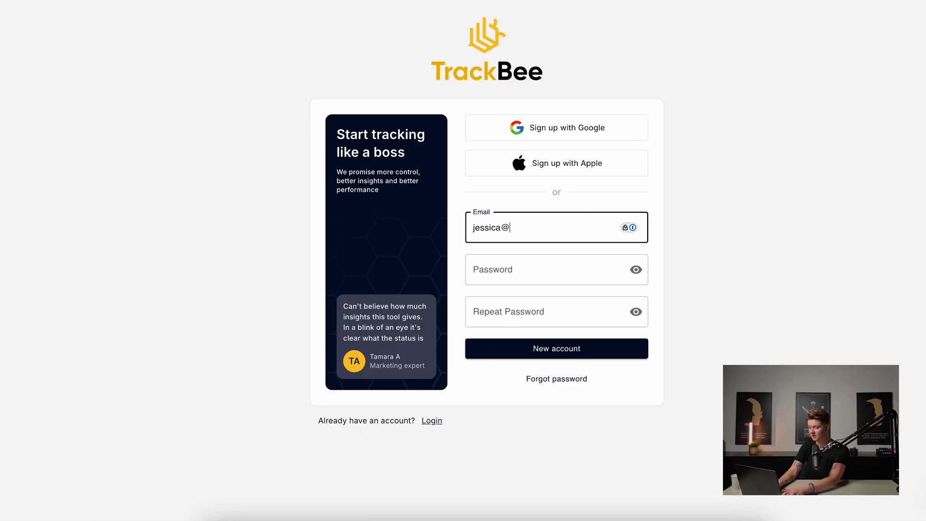
key(Tab)
text(a)
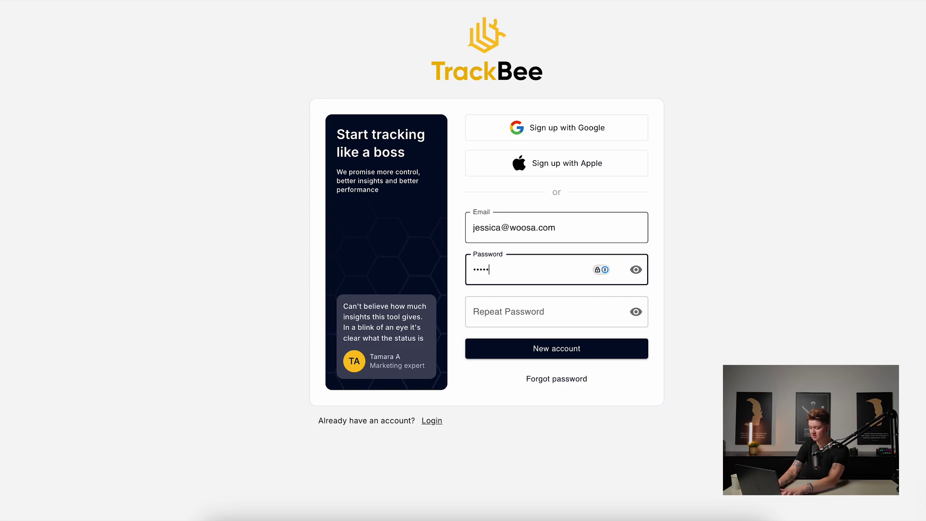
text(a)
key(Tab)
text(aaa)
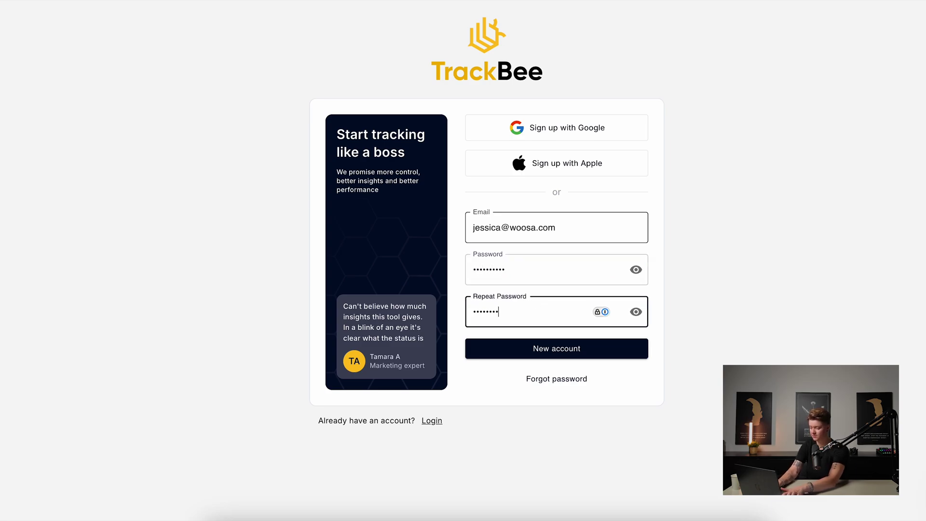
key(Return)
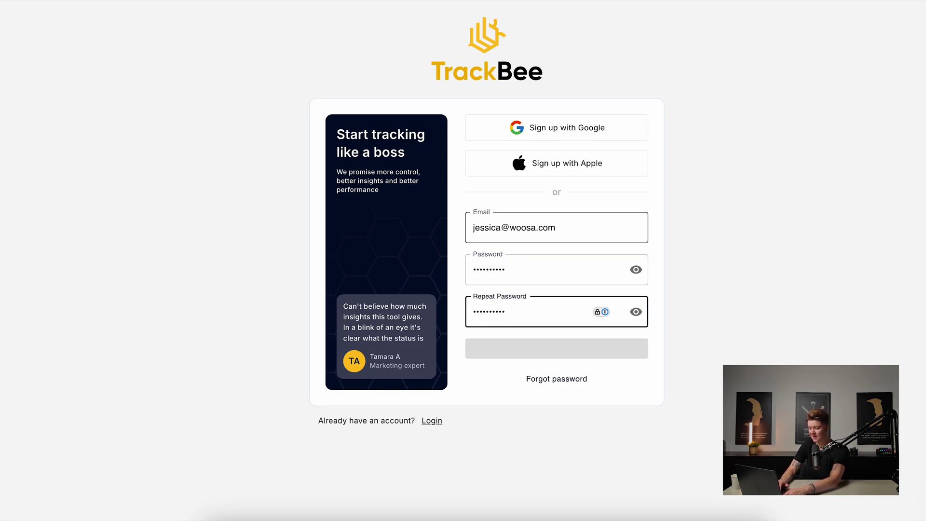
Accept the terms, enter the user's full name, and answer 'Social Media' and 'Tracking'.
click(650, 406)
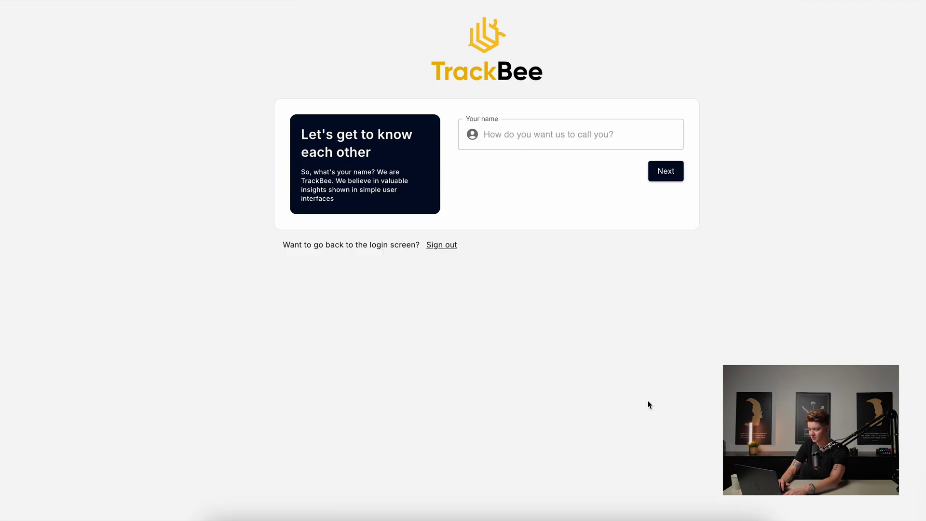
click(534, 137)
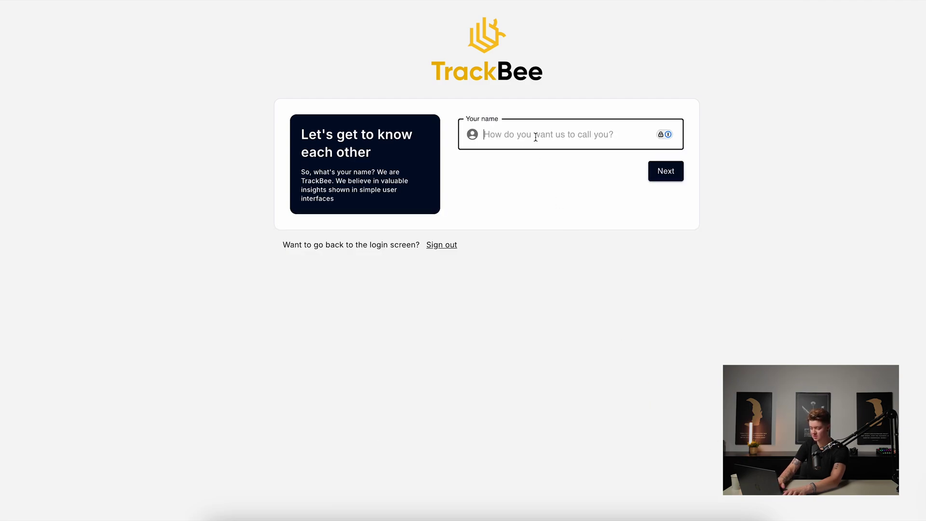
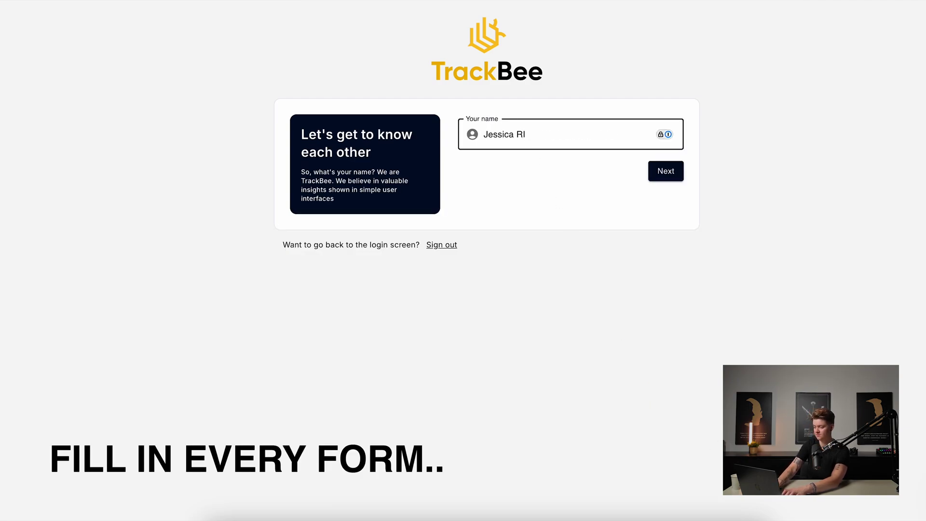
click(667, 177)
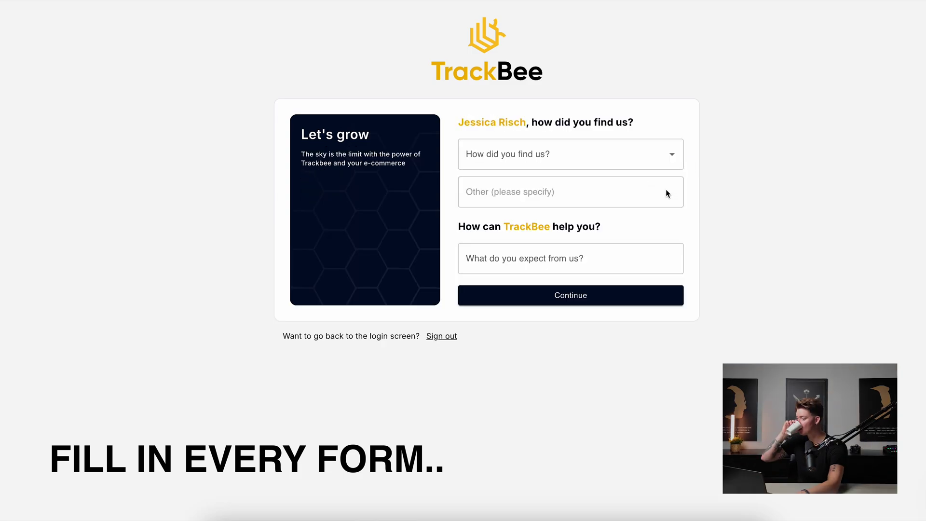
click(547, 152)
text(Social Media)
click(550, 260)
text(Tracking)
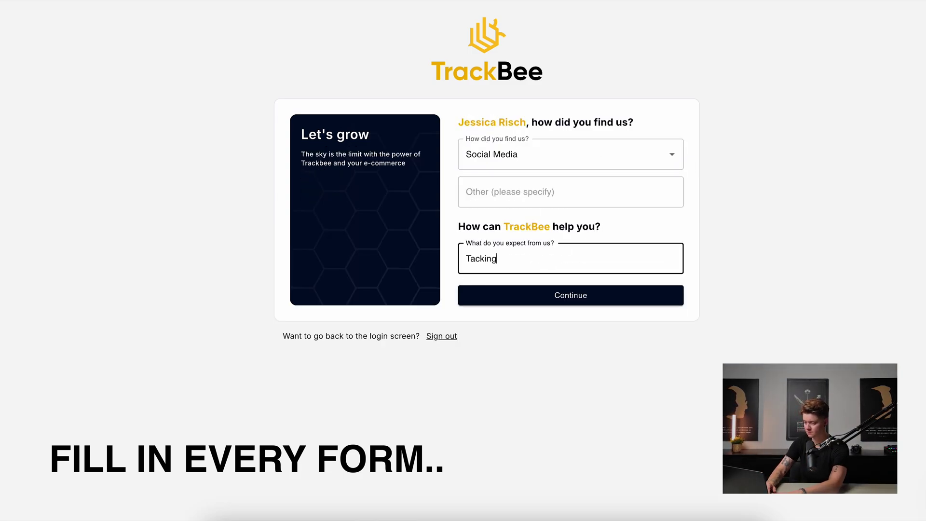
click(573, 295)
Register organisation Woosa as Online B2B brand, €30K–€100K revenue, Europe region, and finish onboarding.
click(527, 176)
text(Woosa)
click(535, 241)
text(Netherla)
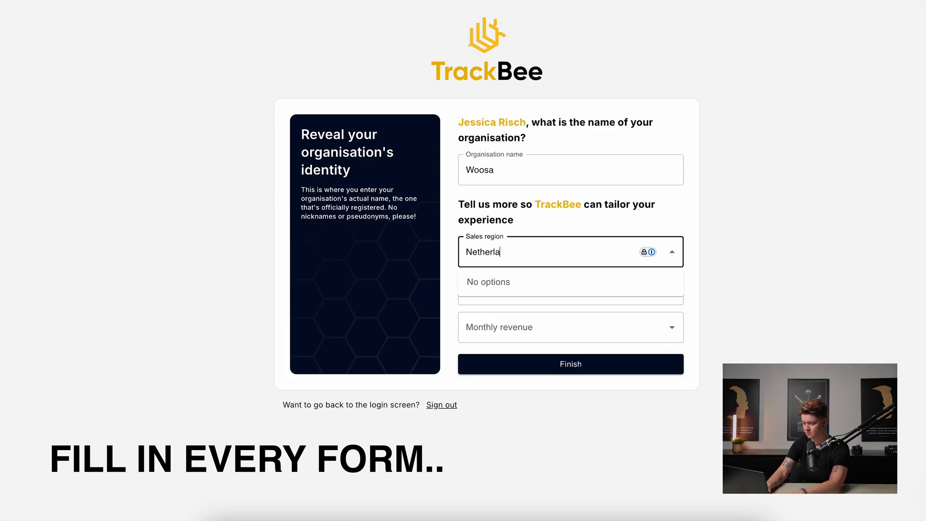
key(Tab)
text(Online B2B brand (Business to business))
click(540, 327)
click(552, 397)
click(555, 252)
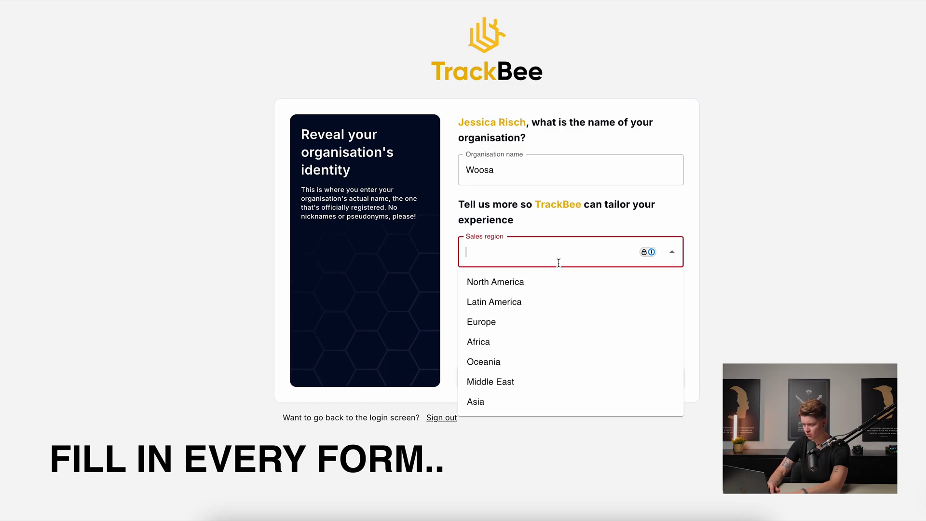
click(550, 322)
click(552, 364)
click(662, 328)
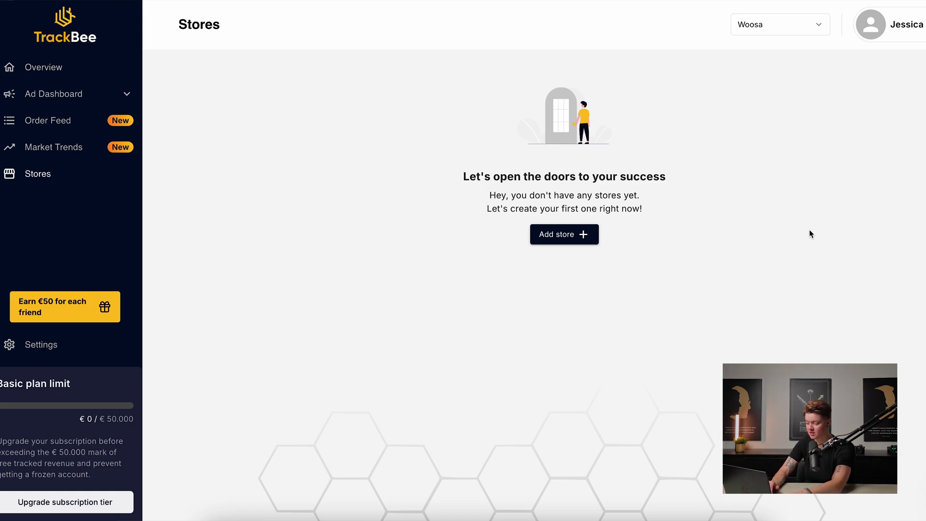
Add a WooCommerce store named 'Woosa' to TrackBee.
click(588, 237)
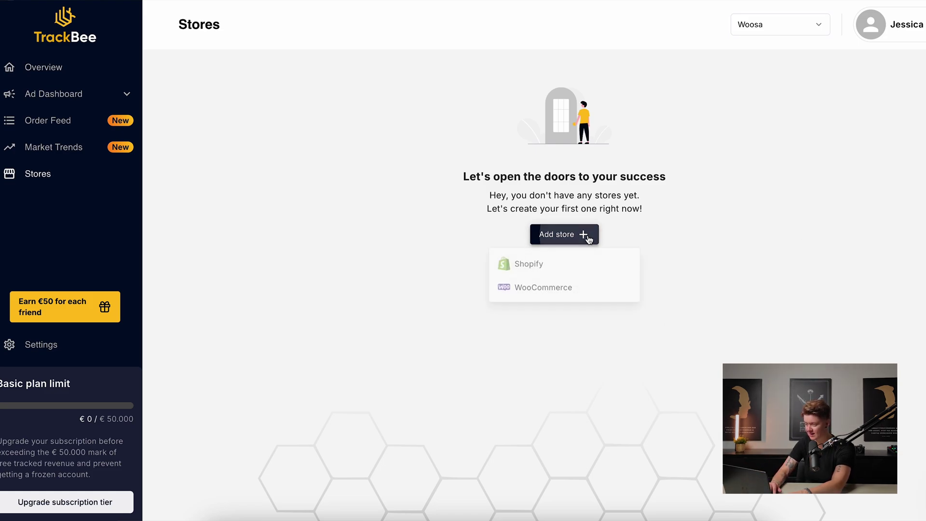
click(552, 284)
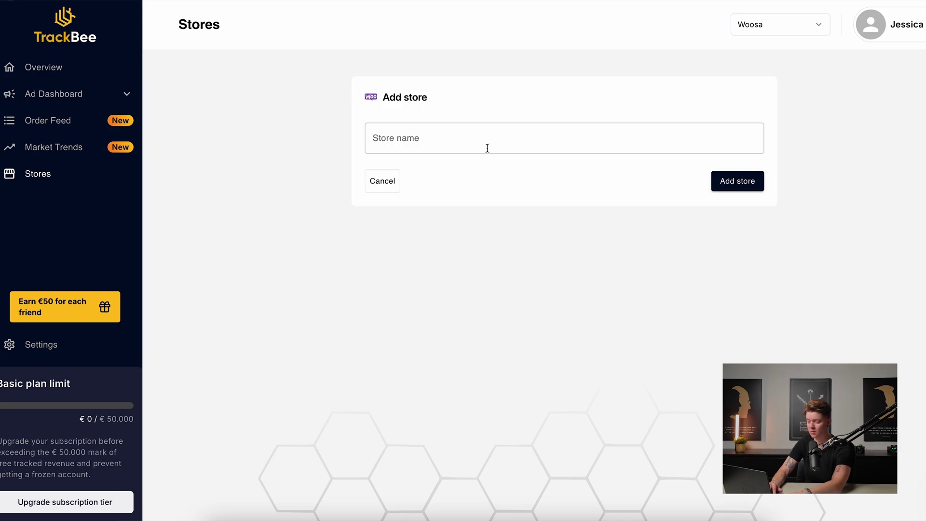
click(470, 142)
text(Woosa)
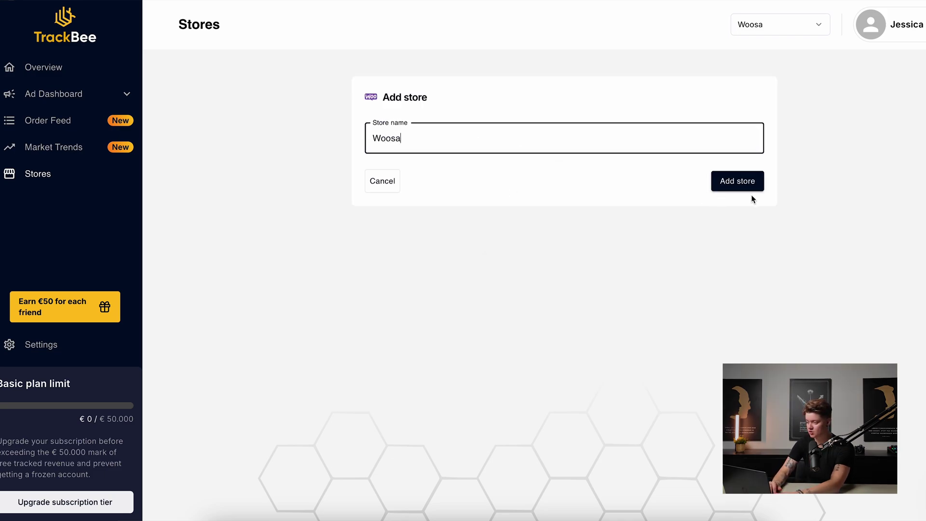
click(751, 183)
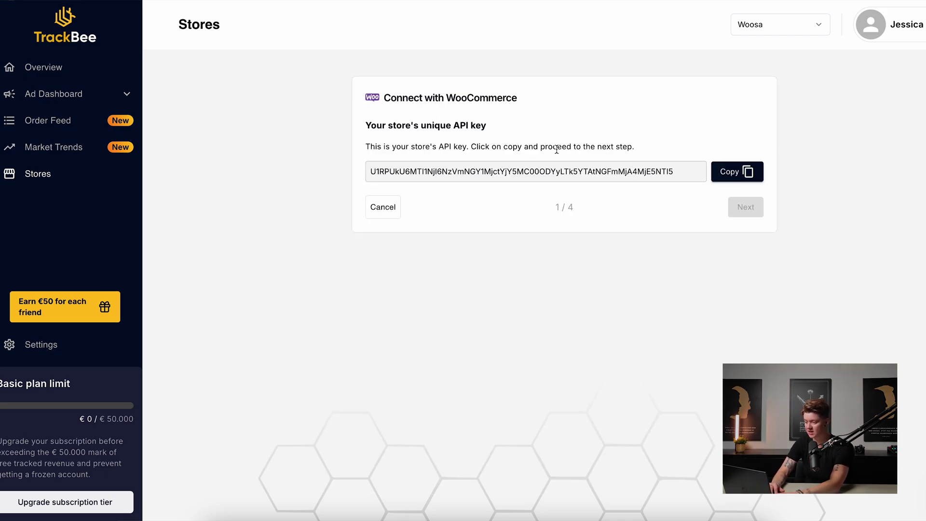
Save the store's API key into a new note, then continue to the plugin installation step.
click(737, 172)
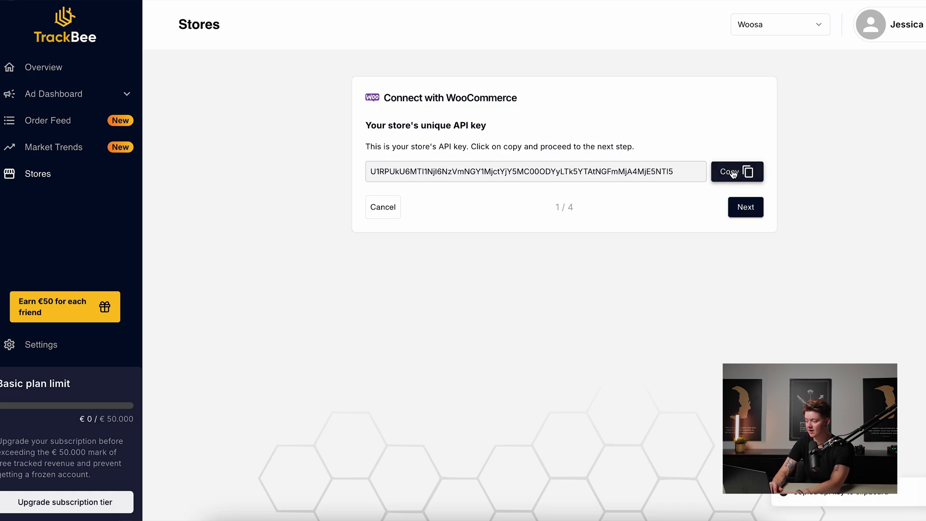
click(597, 515)
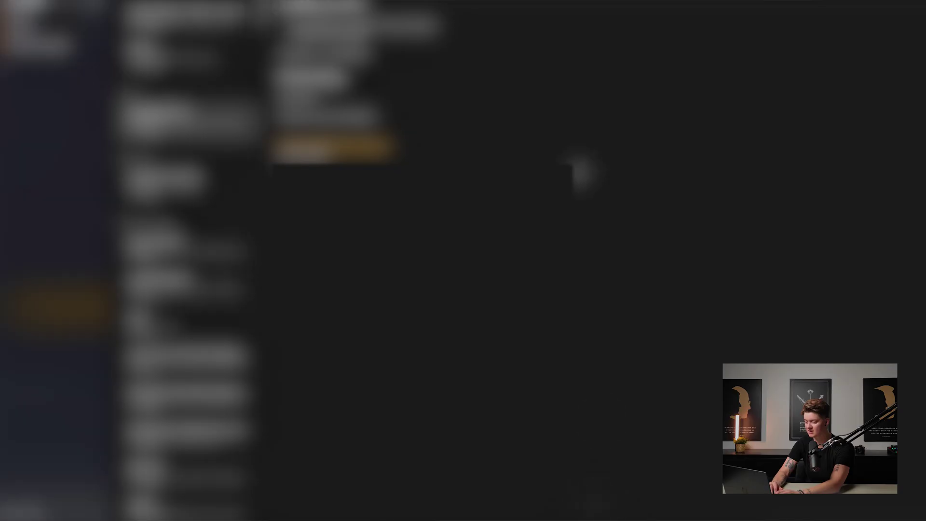
click(275, 161)
key(super+v)
click(356, 515)
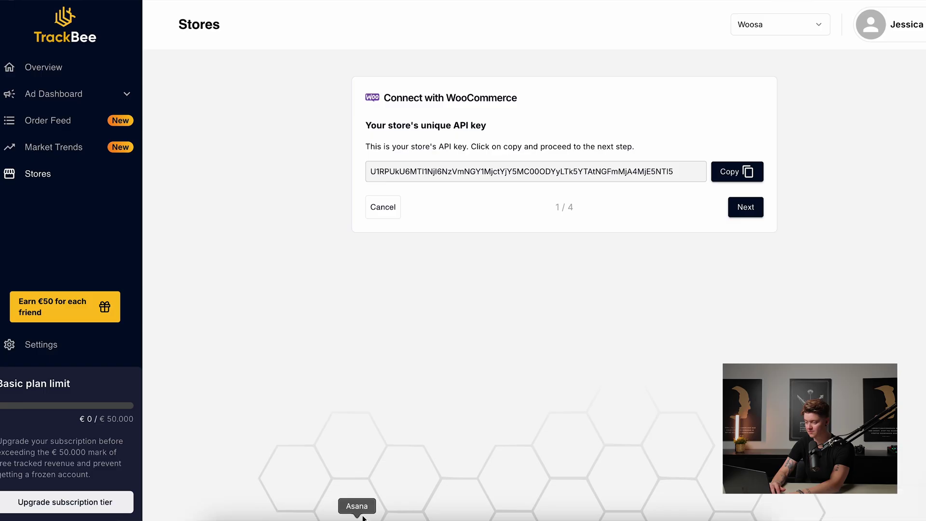
click(746, 207)
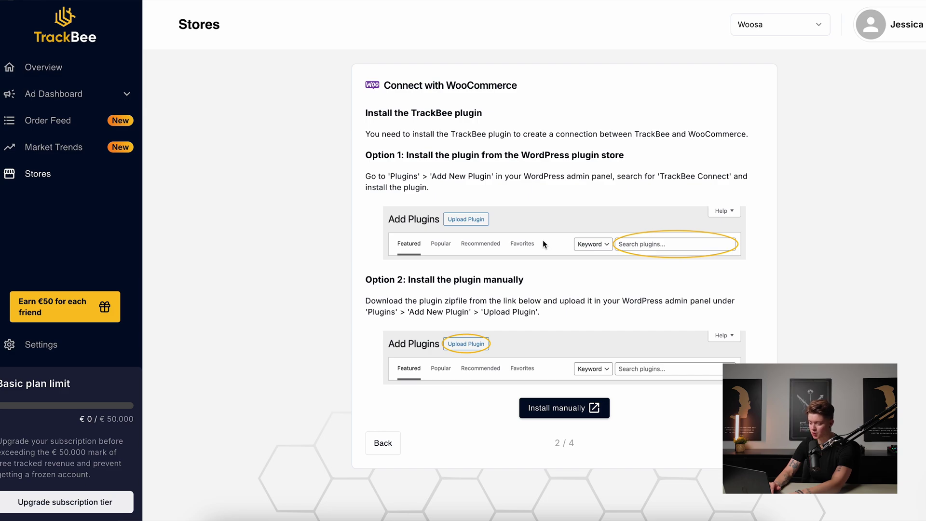
click(561, 410)
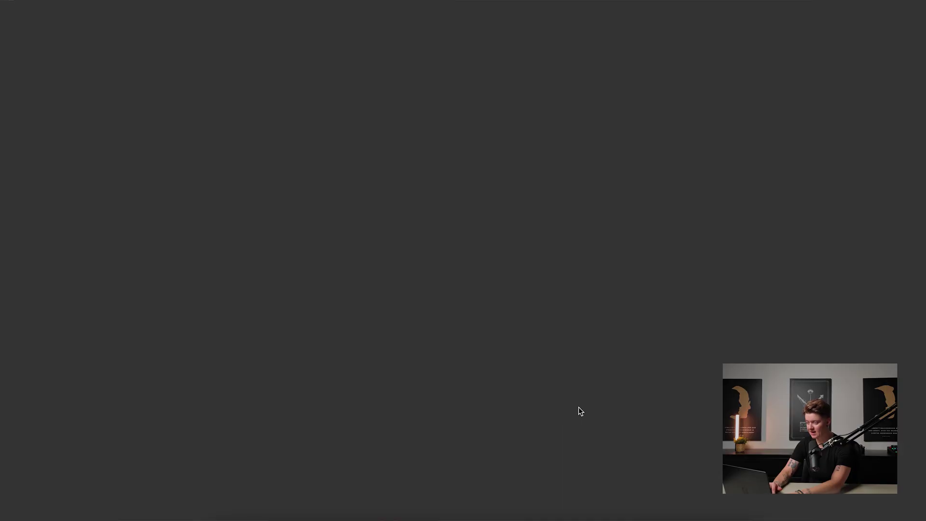
scroll(471, 251, down, 1)
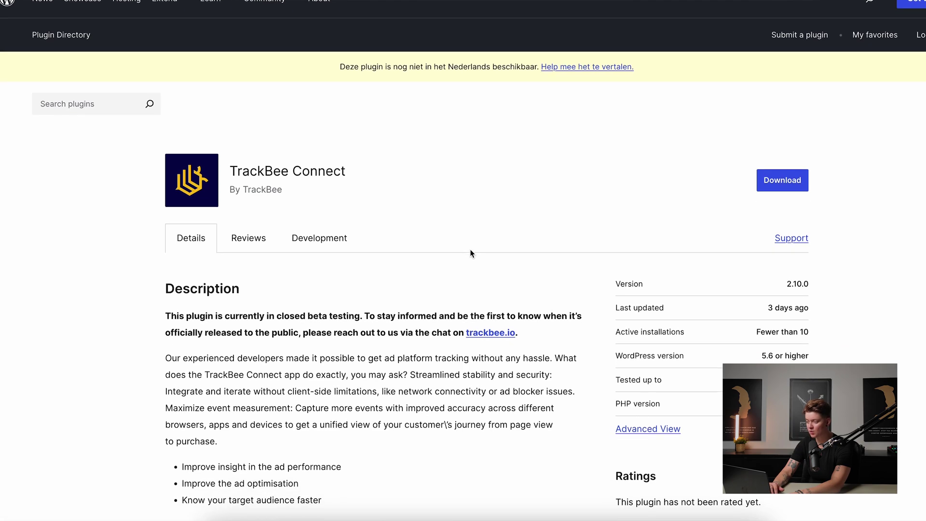
scroll(817, 192, up, 1)
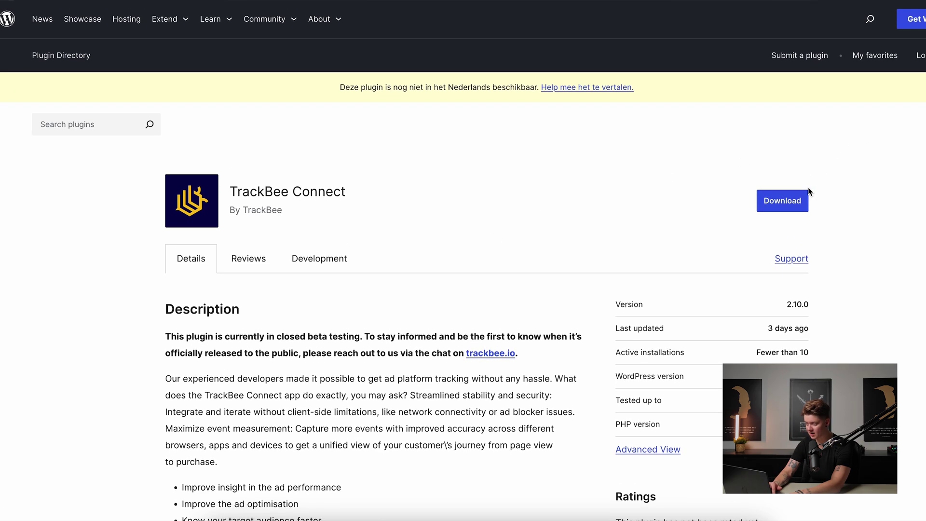
click(788, 201)
key(ctrl+w)
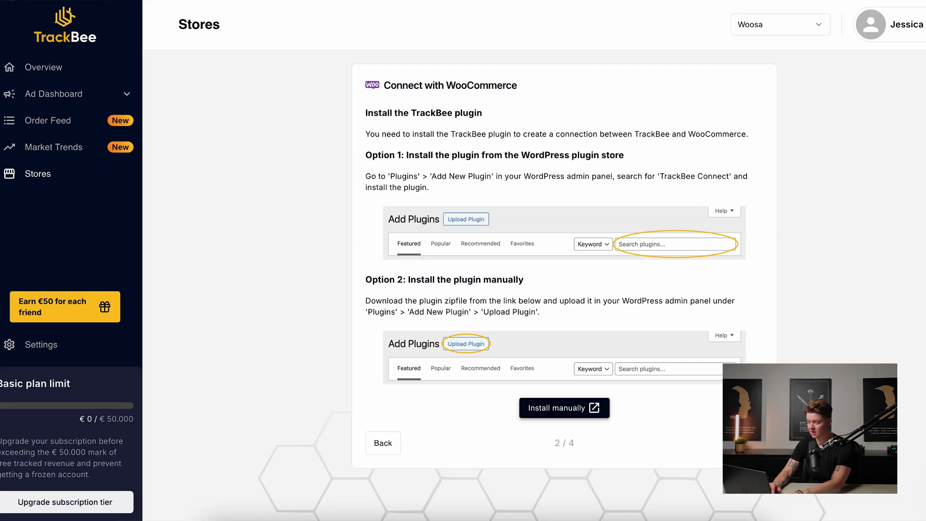
key(ctrl+t)
text(ceo)
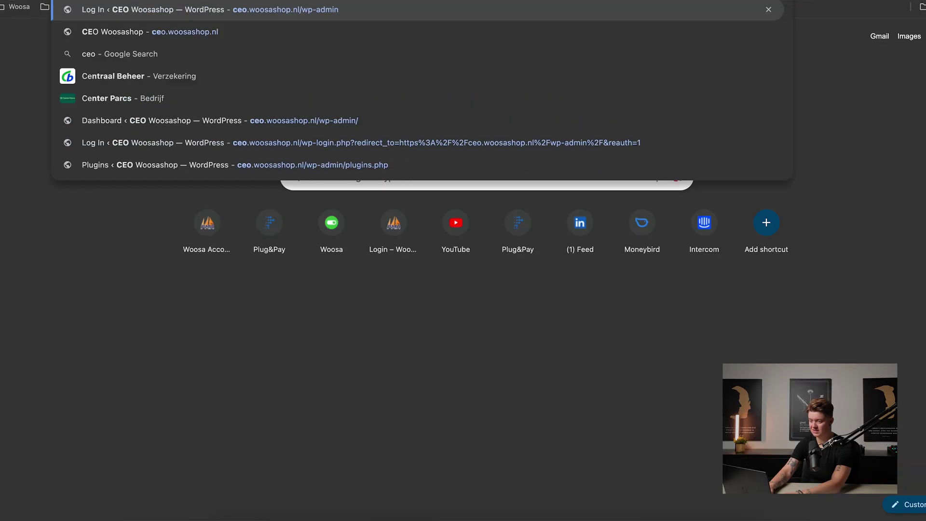
Install the TrackBee Connect plugin found by searching 'Trackbee' in WordPress's Add Plugins.
key(Return)
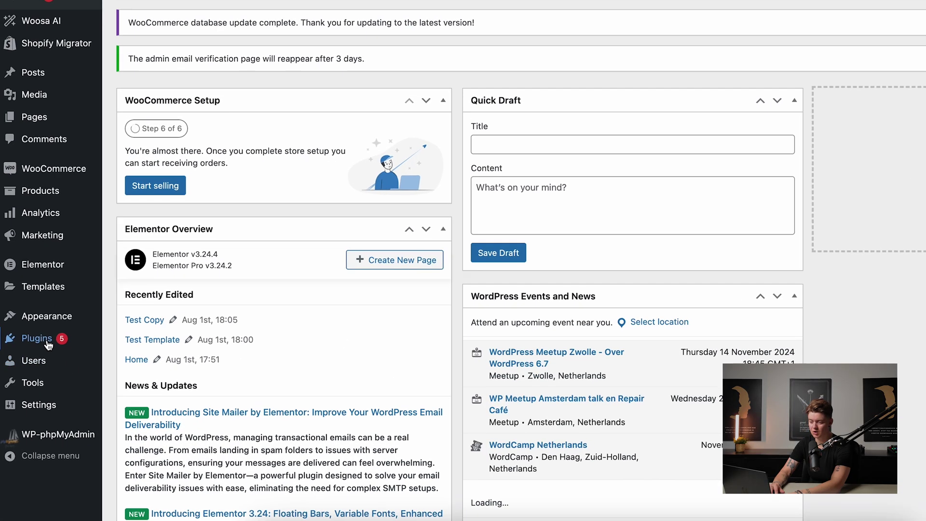
mouse_move(52, 419)
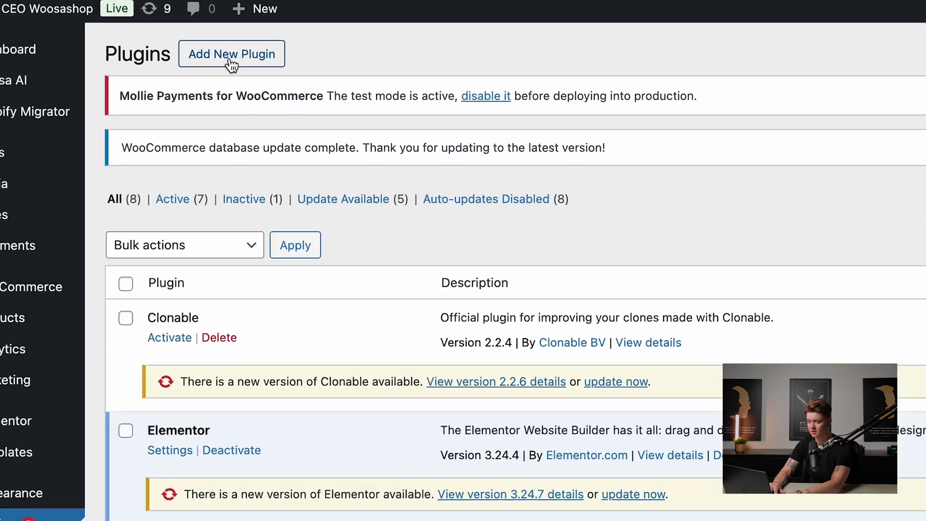
click(232, 65)
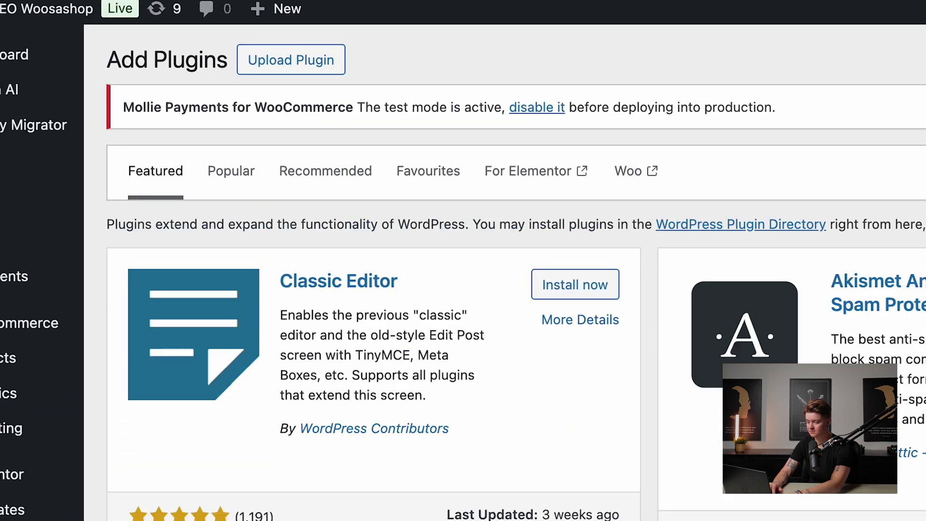
click(839, 100)
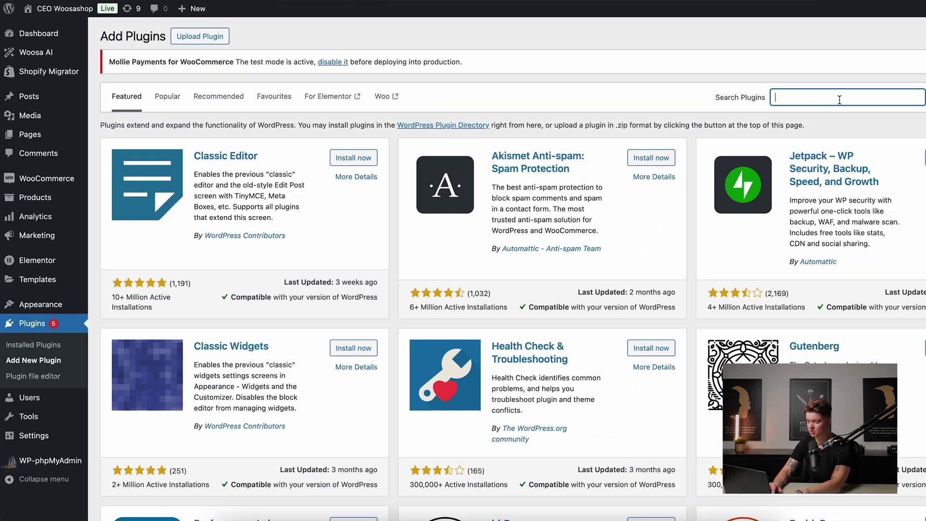
text(Trackbee)
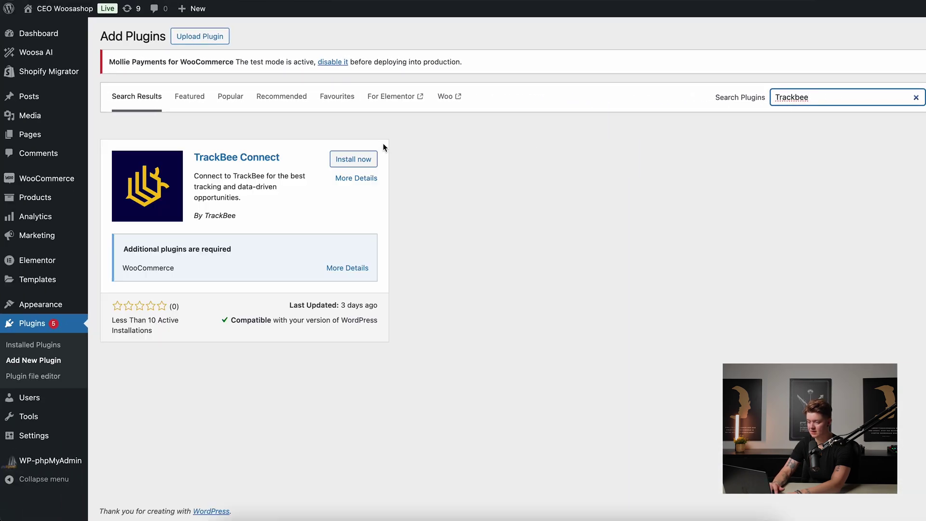
click(353, 159)
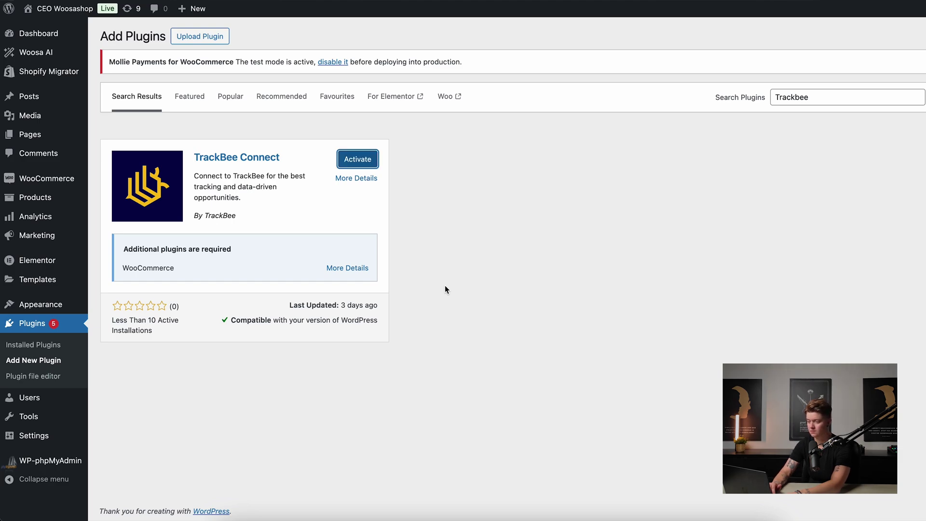
Activate TrackBee Connect, approve its access, and connect it using the TrackBee API key.
click(346, 164)
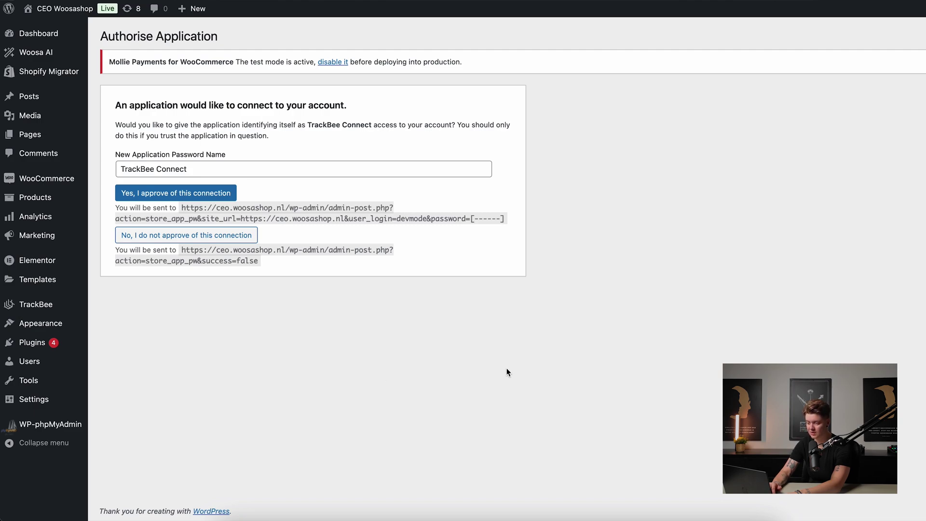
click(195, 192)
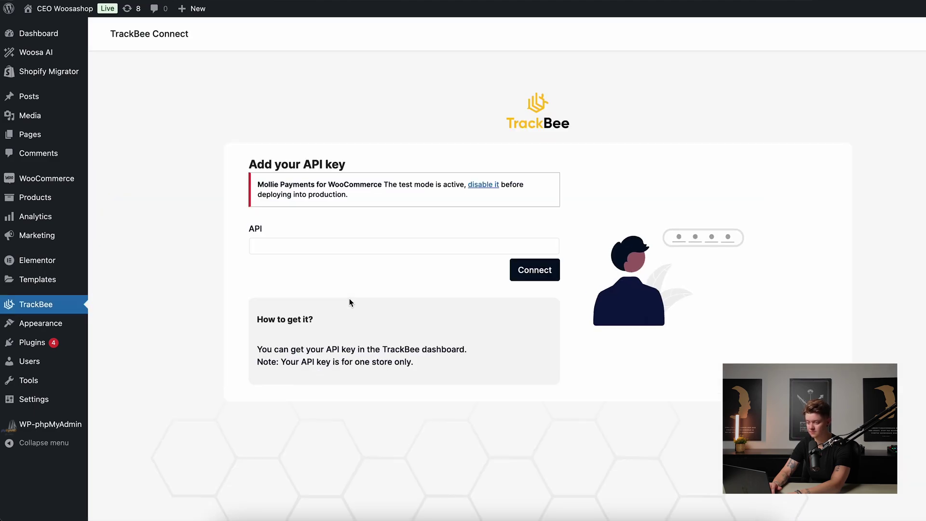
click(399, 243)
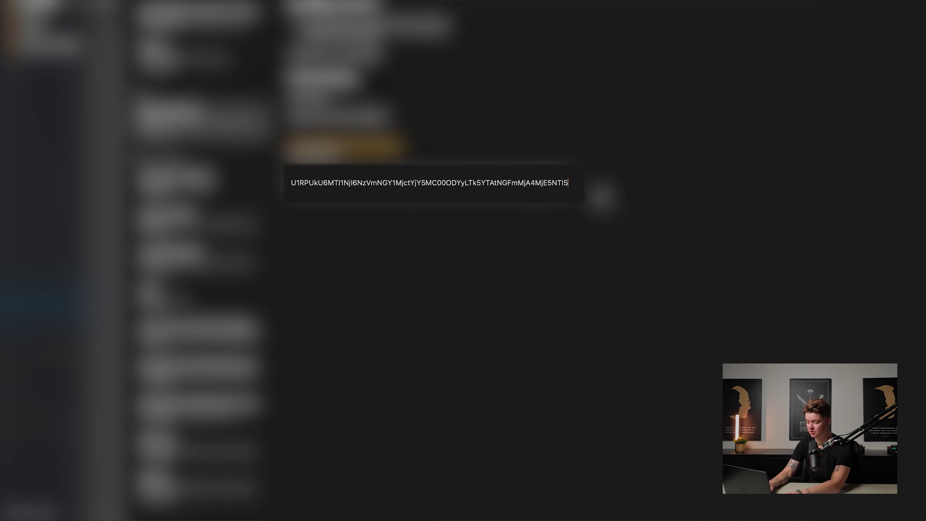
drag(600, 193, 291, 182)
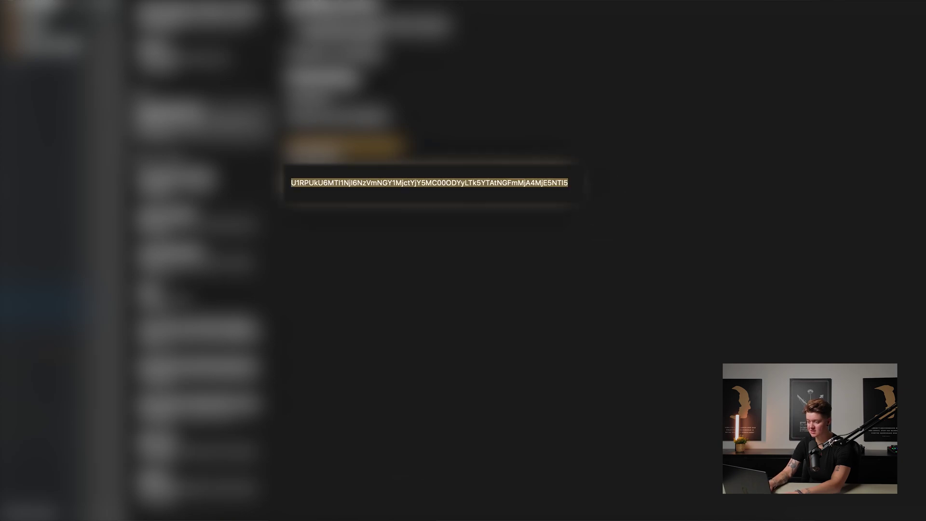
click(335, 512)
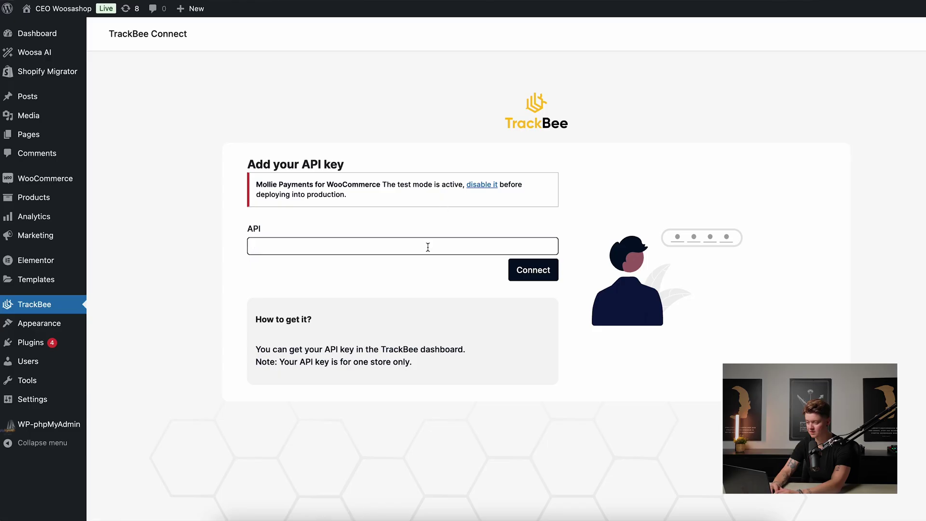
key(super+v)
click(535, 270)
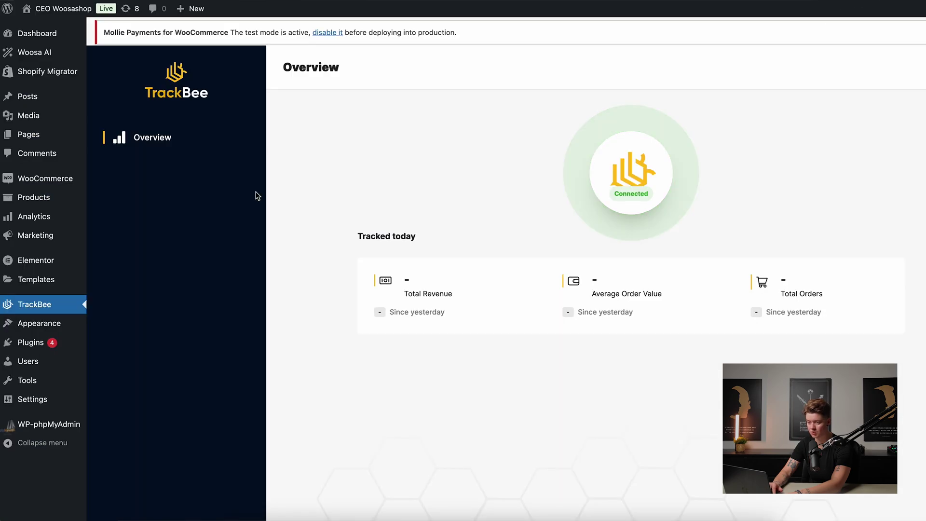
Generate a Read/Write WooCommerce REST API key described as 'TrackBee'.
mouse_move(71, 179)
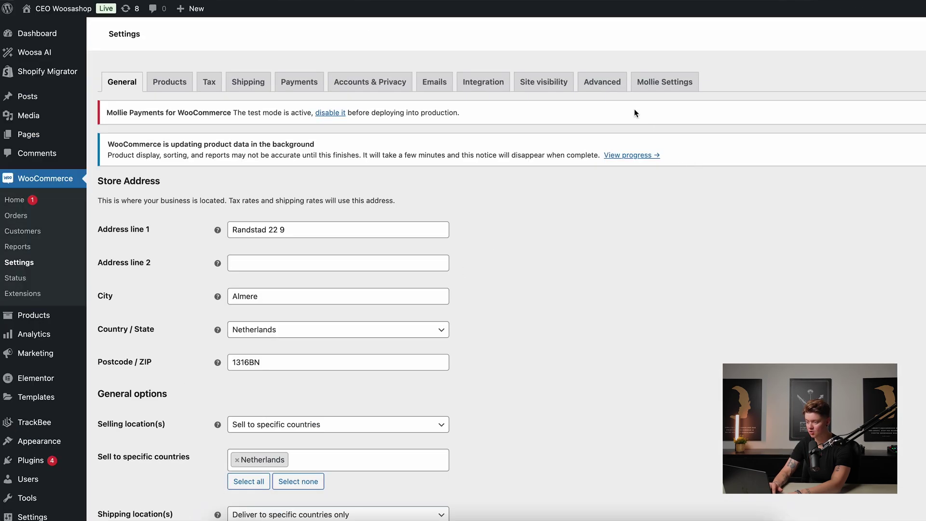
click(606, 188)
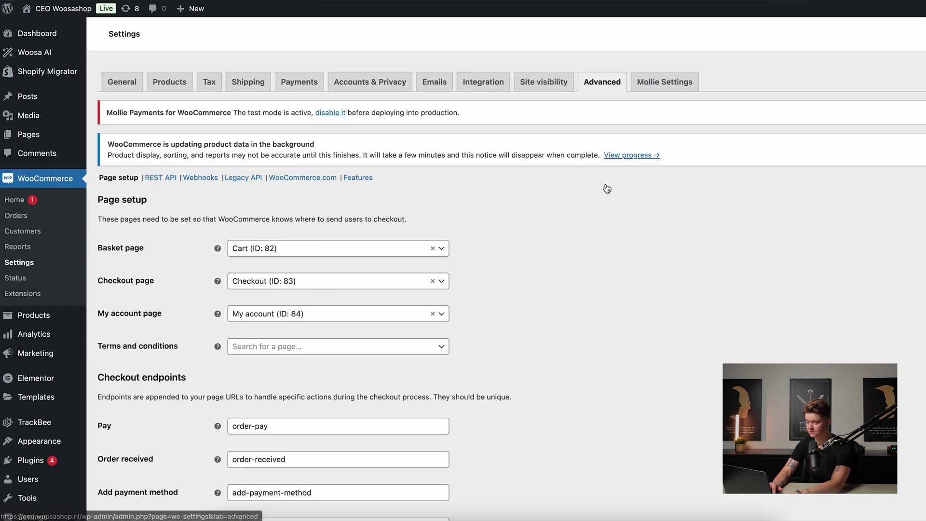
scroll(278, 398, down, 1)
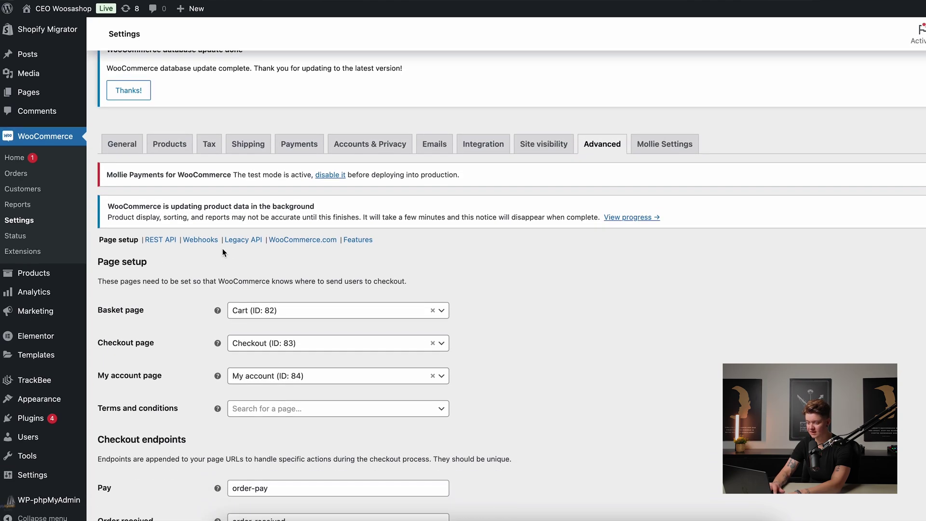
click(161, 240)
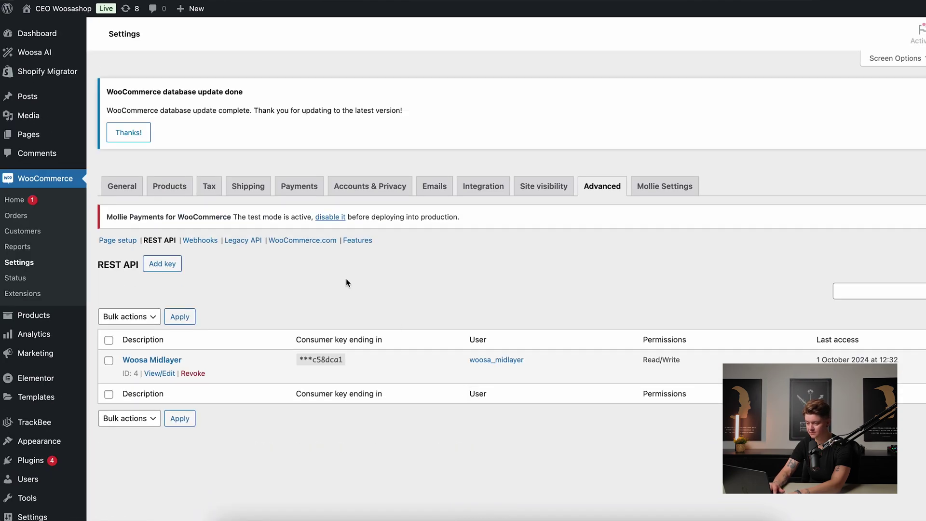
click(162, 263)
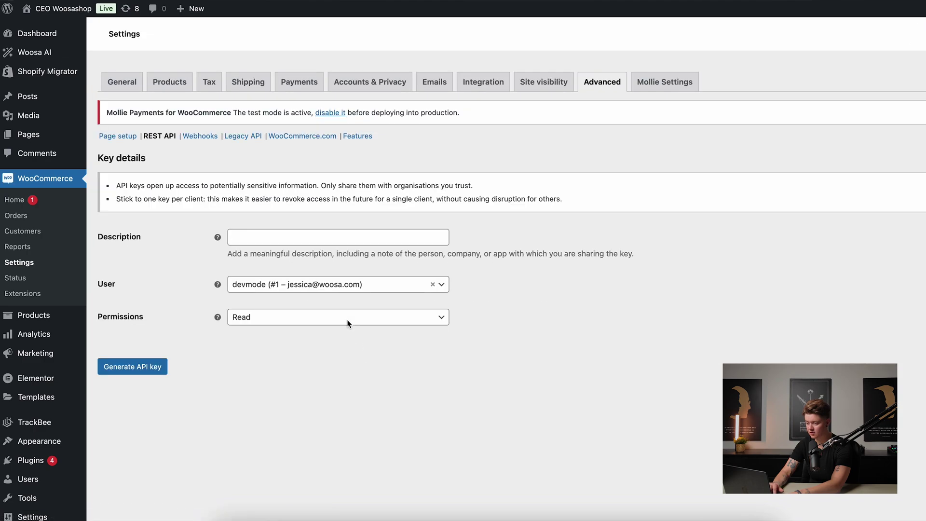
click(291, 343)
text(Track)
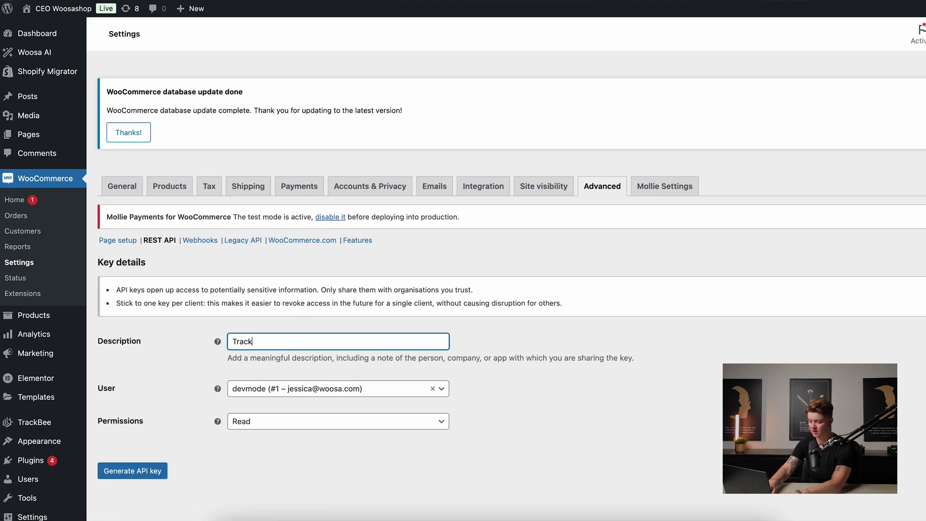
text(Bee)
click(286, 421)
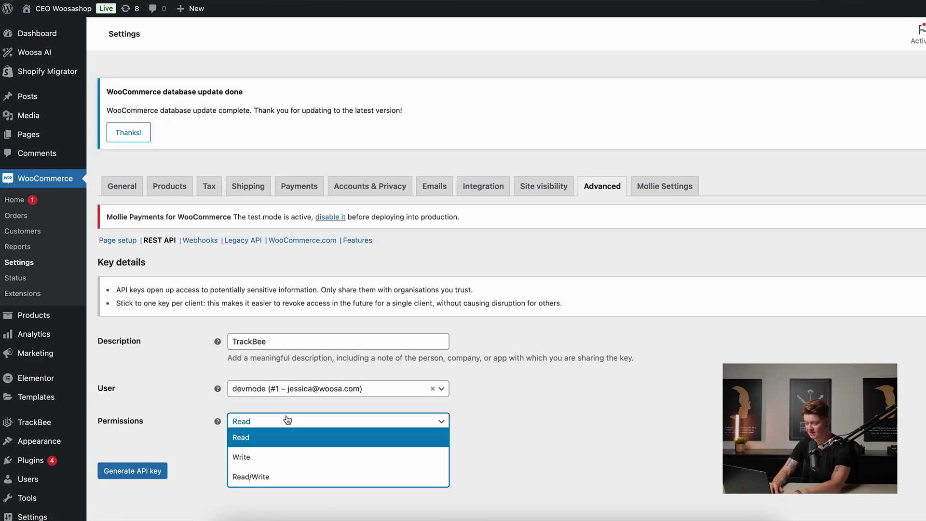
click(286, 476)
click(154, 471)
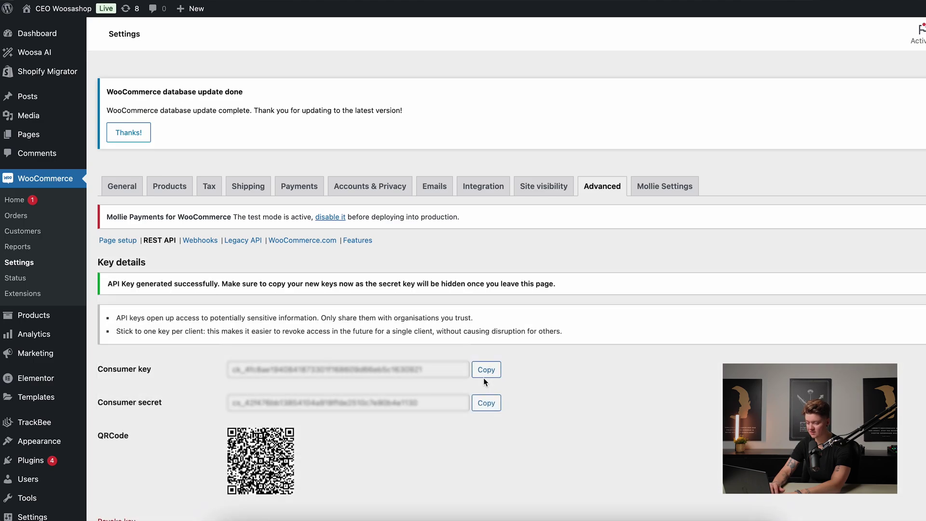
Copy the new consumer key into TrackBee's consumer key field.
scroll(483, 377, down, 2)
click(490, 290)
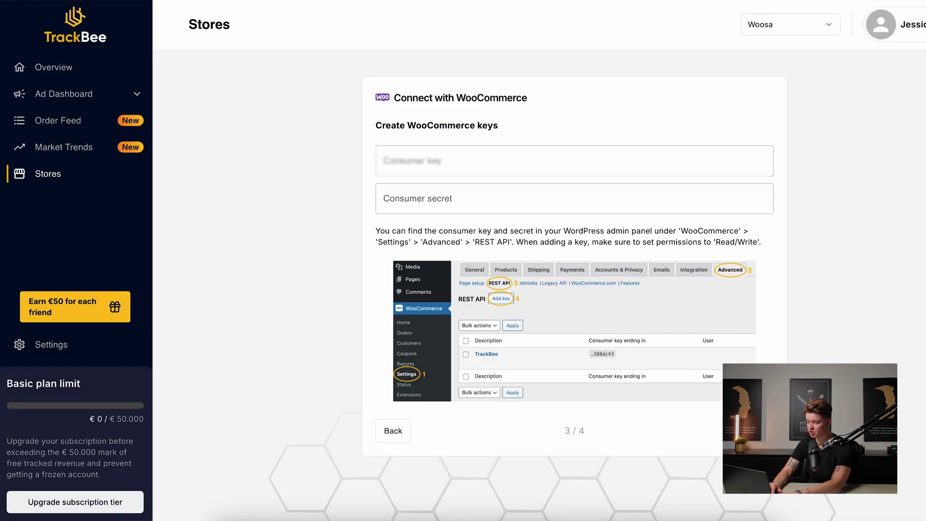
click(525, 159)
key(ctrl+v)
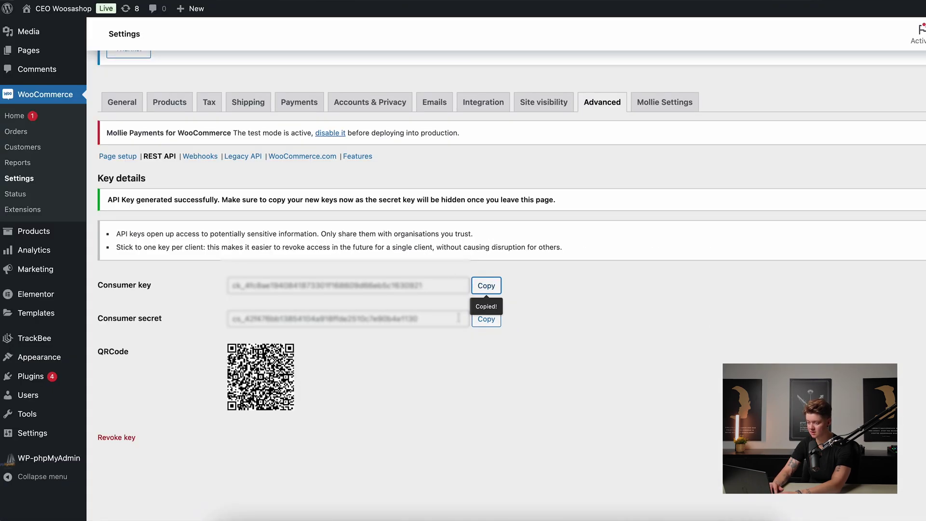
Paste the consumer secret into TrackBee, submit both keys, and finish the connection wizard.
click(488, 321)
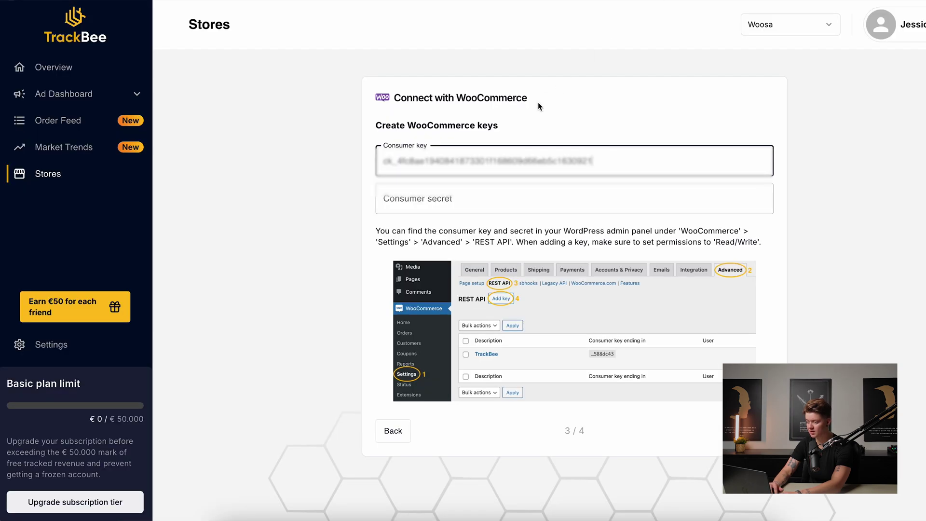
click(482, 202)
key(ctrl+v)
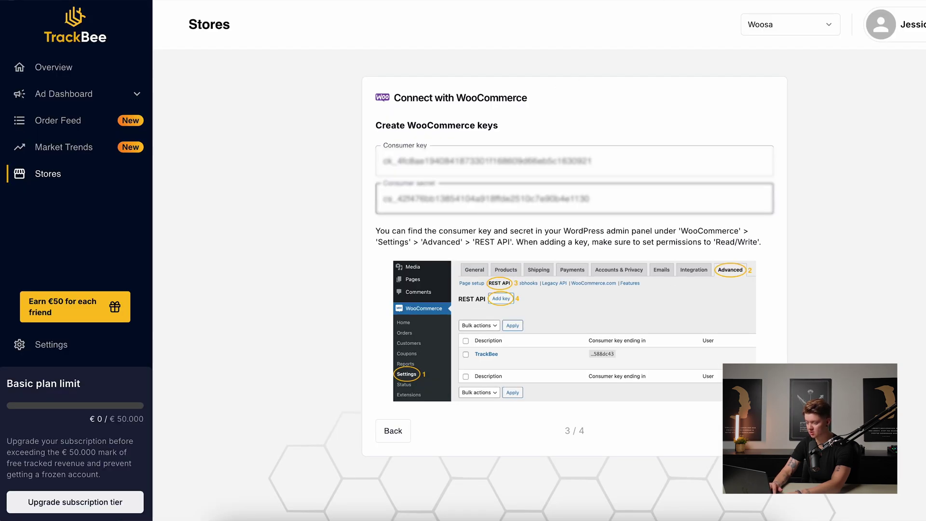
key(Tab)
key(Return)
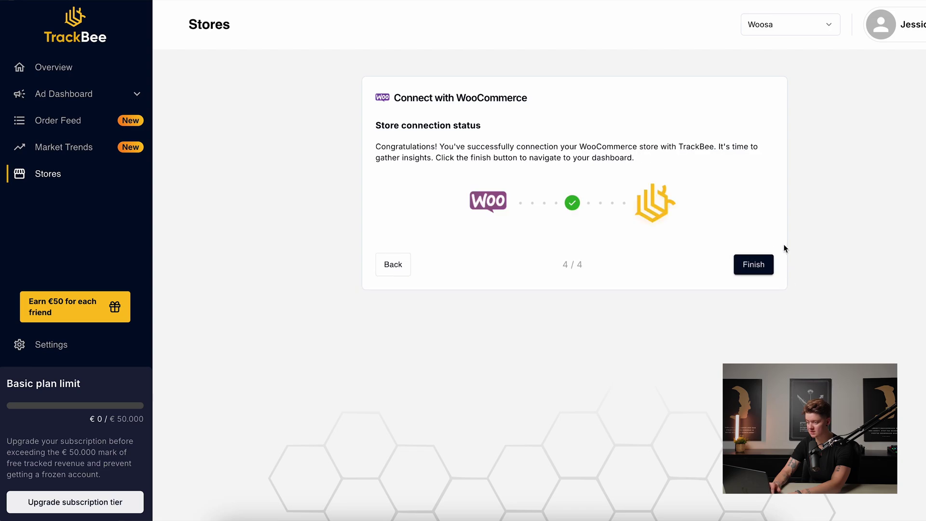
click(760, 265)
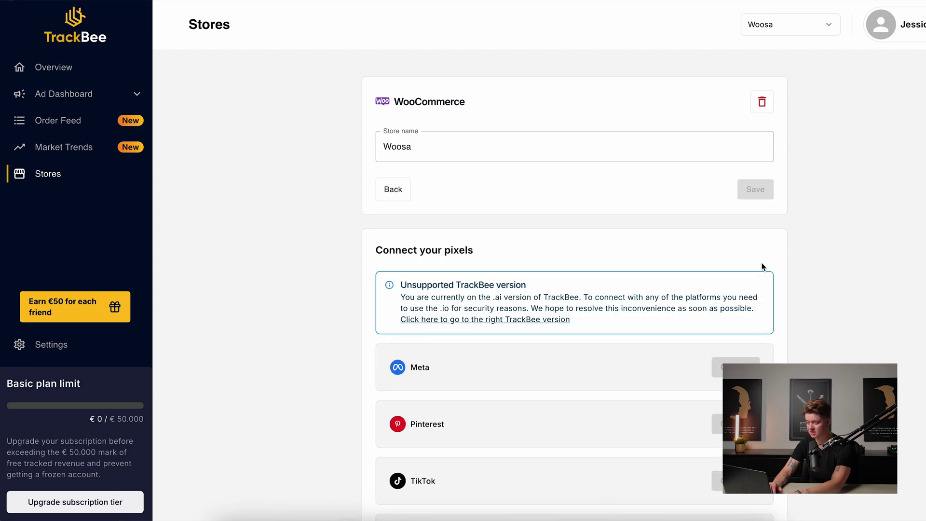